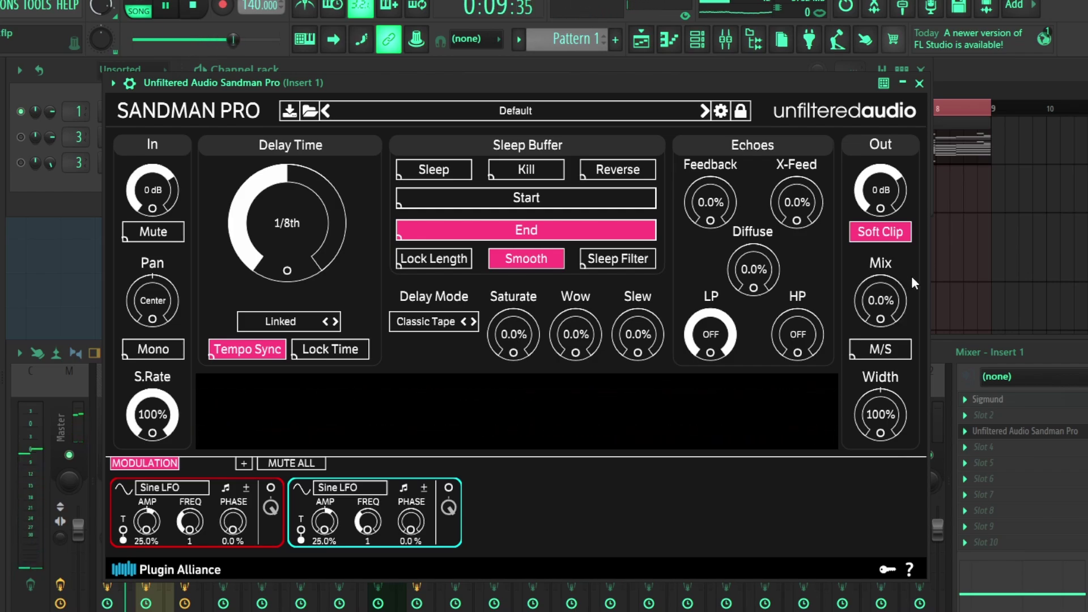
Set the output Mix to 87.1% and make the delay times independent, with left at 1/2 T and right at 1T.
double_click(896, 309)
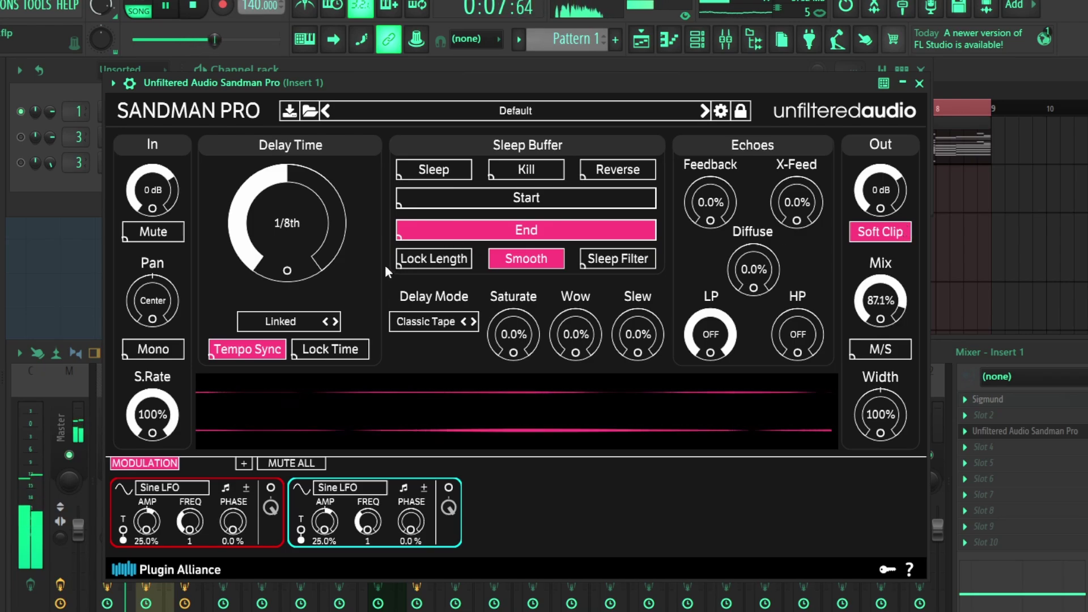
left_click(297, 321)
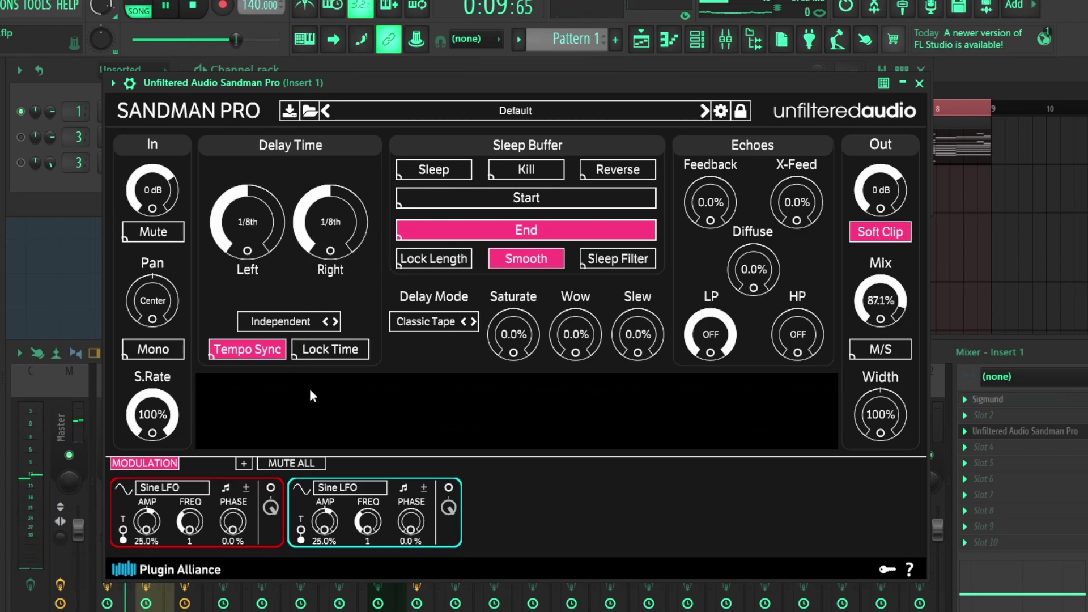
left_click_drag(274, 238, 289, 183)
left_click_drag(355, 223, 359, 139)
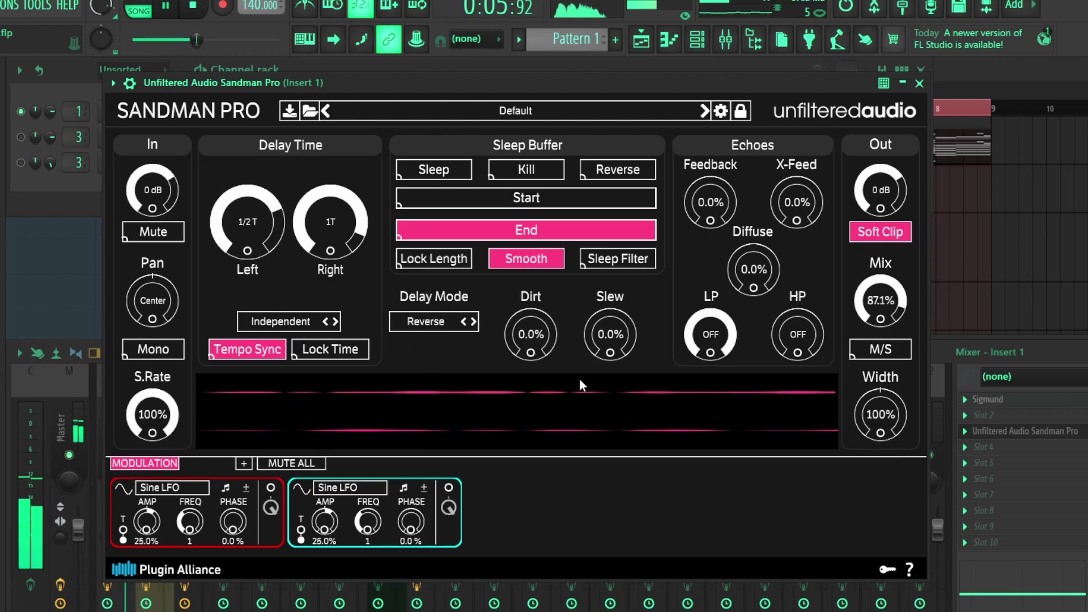
Use the Reverse delay mode with Dirt at 48.6% and Slew at 38.1%.
left_click_drag(550, 342, 556, 232)
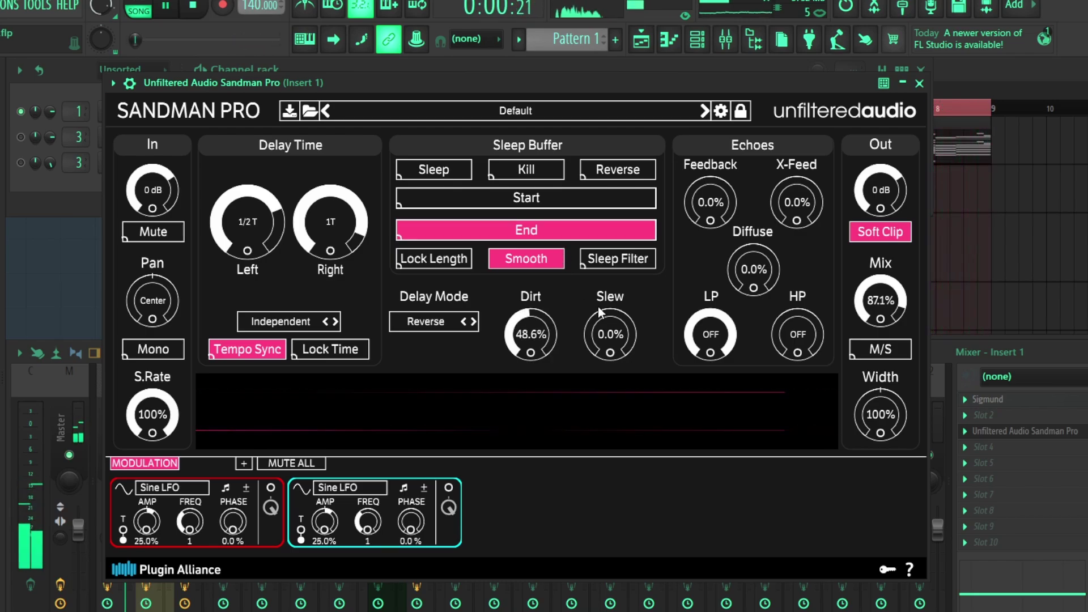
left_click_drag(614, 332, 618, 313)
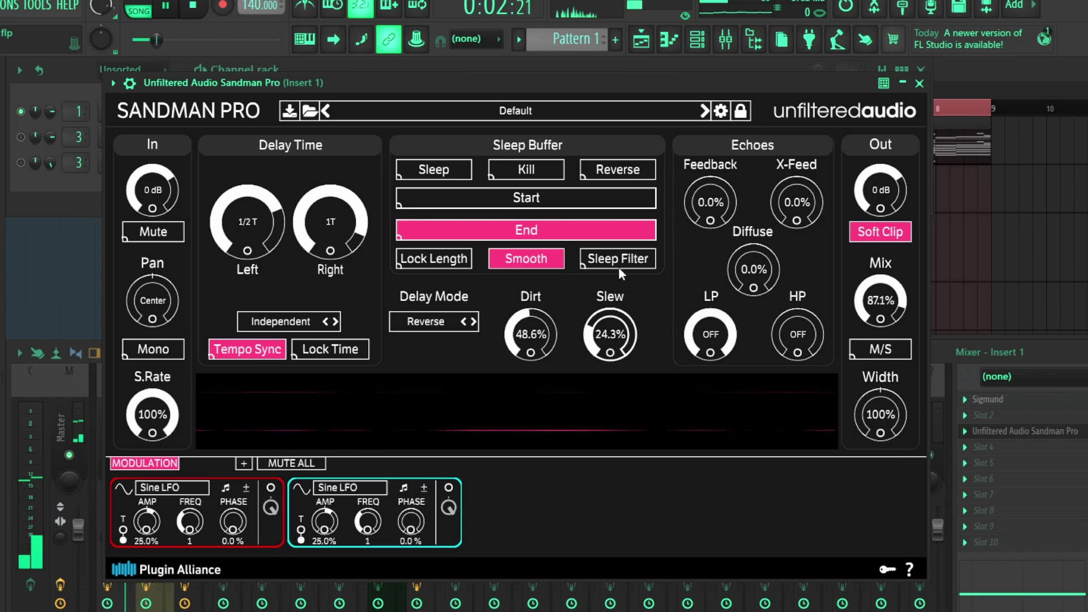
left_click_drag(623, 239, 640, 243)
Set the echoes to 33.3% Feedback, 37.1% X-Feed and 7.0% Diffuse, with LP at 1.48 kHz and HP at 106 Hz.
left_click_drag(731, 225, 738, 128)
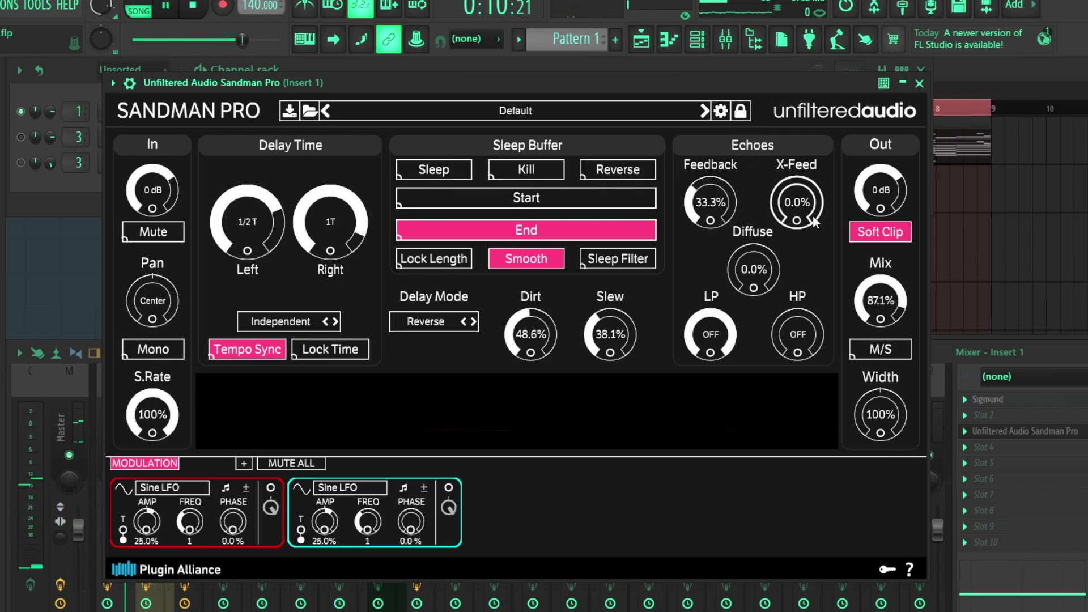
left_click_drag(818, 162, 821, 136)
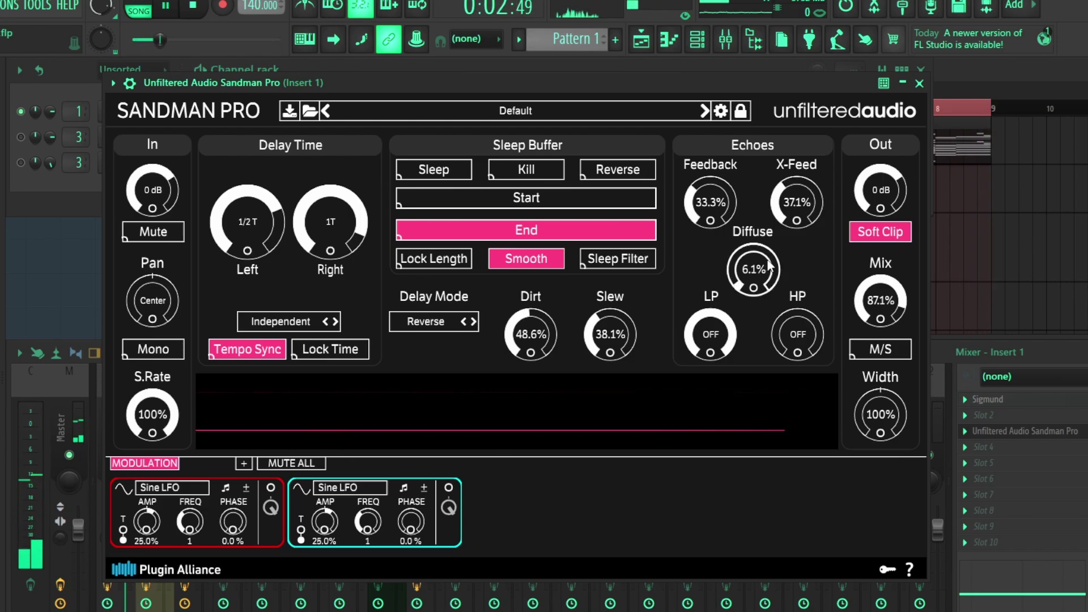
left_click_drag(769, 264, 767, 263)
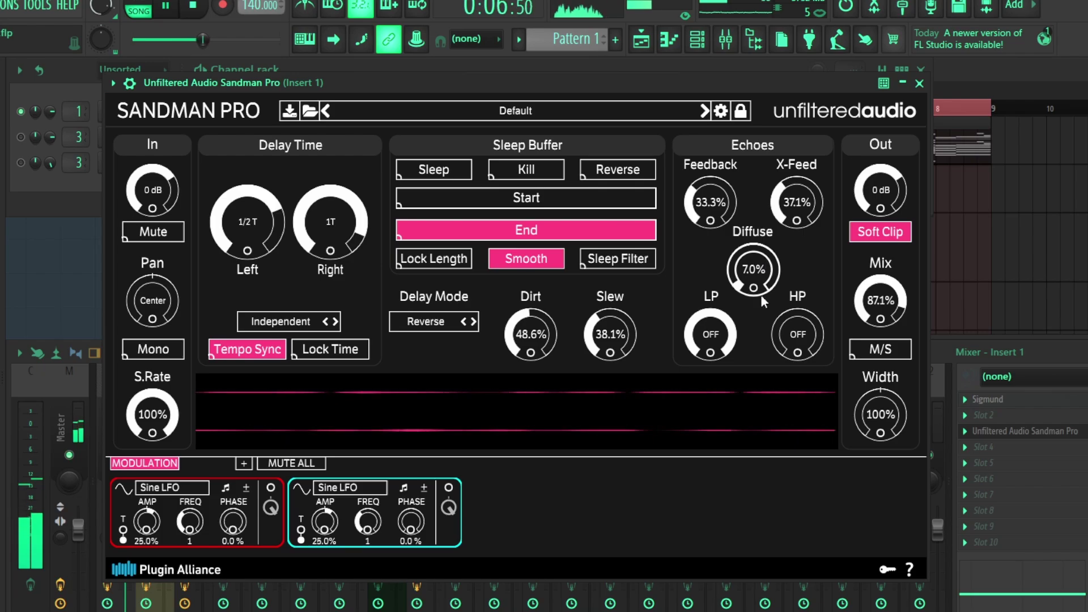
left_click_drag(729, 342, 707, 466)
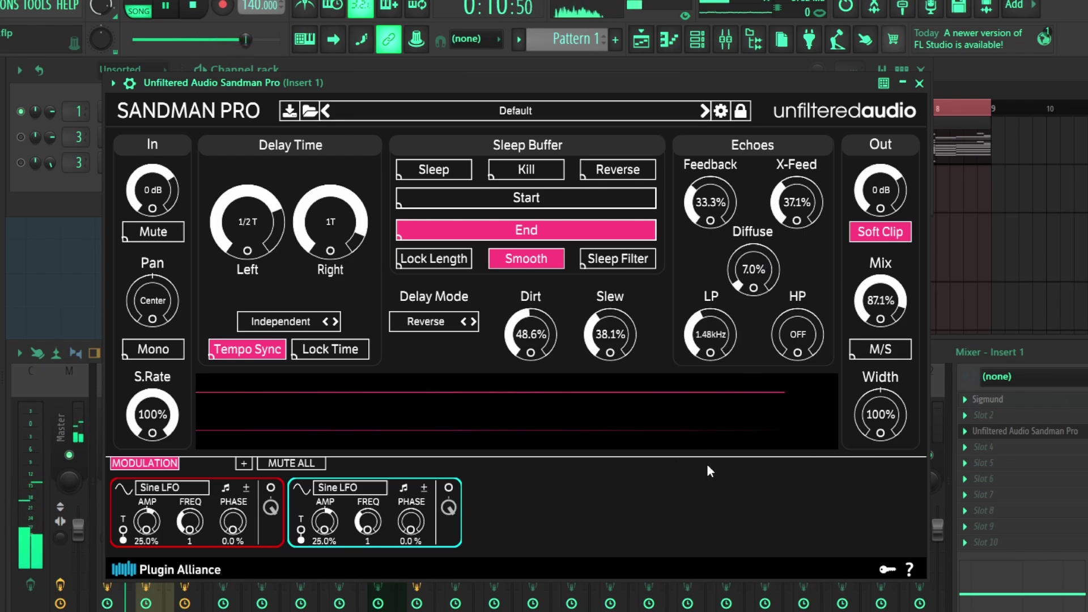
left_click_drag(818, 352, 811, 303)
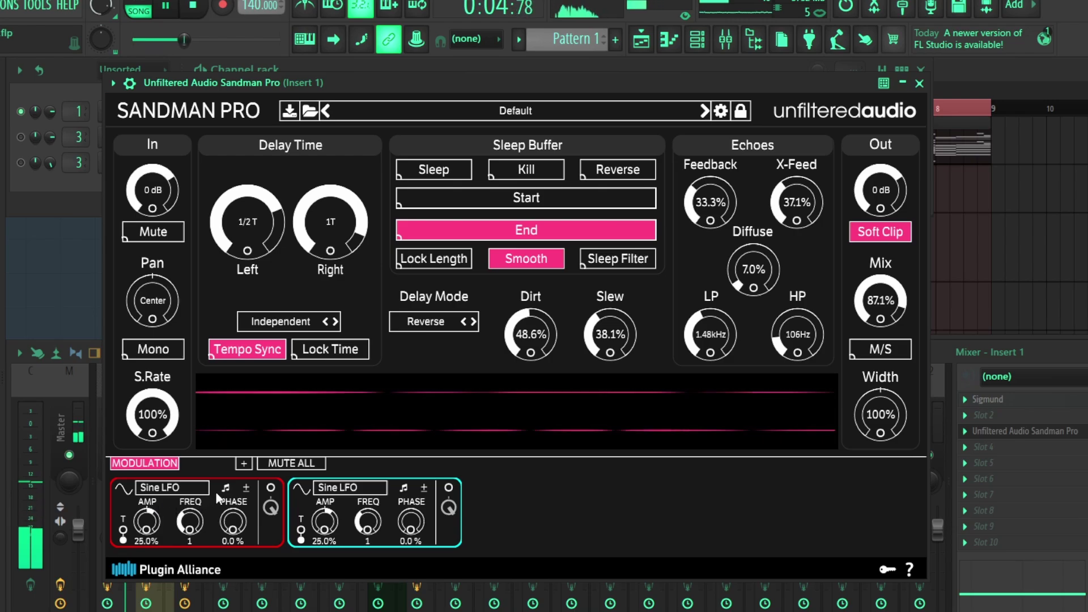
Route the first Sine LFO to Slew, and change the second modulator to an Input Follower routed to Mix.
left_click_drag(276, 486, 609, 353)
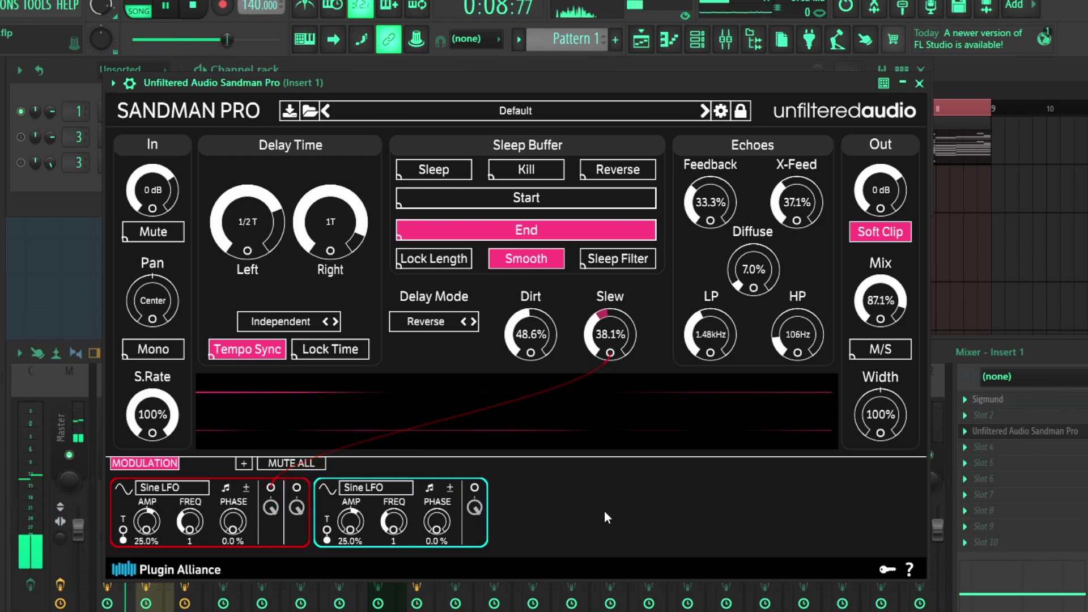
left_click(390, 487)
left_click(397, 543)
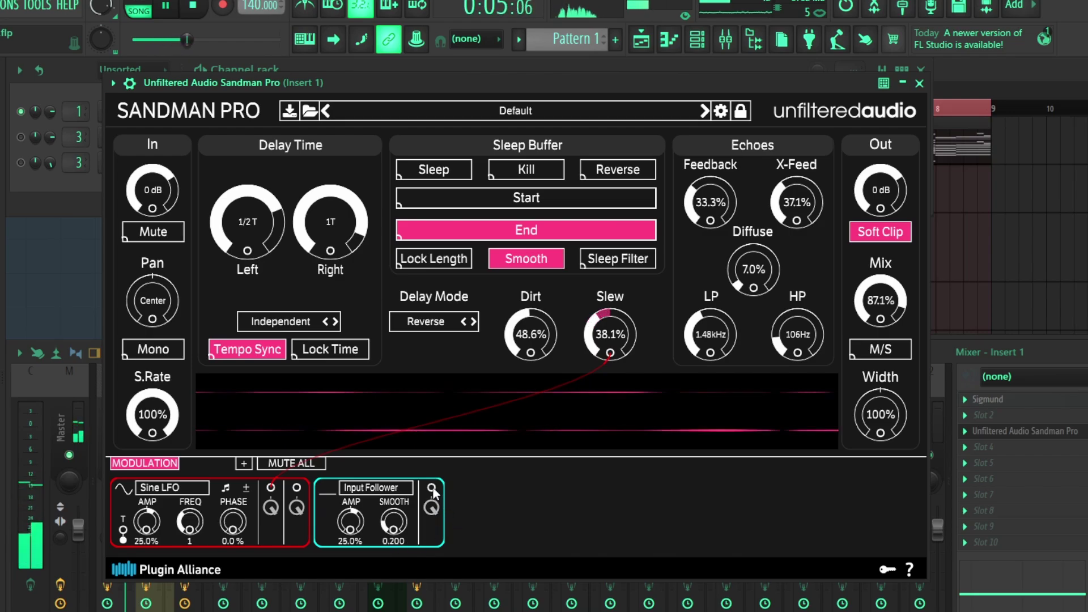
left_click_drag(432, 488, 884, 320)
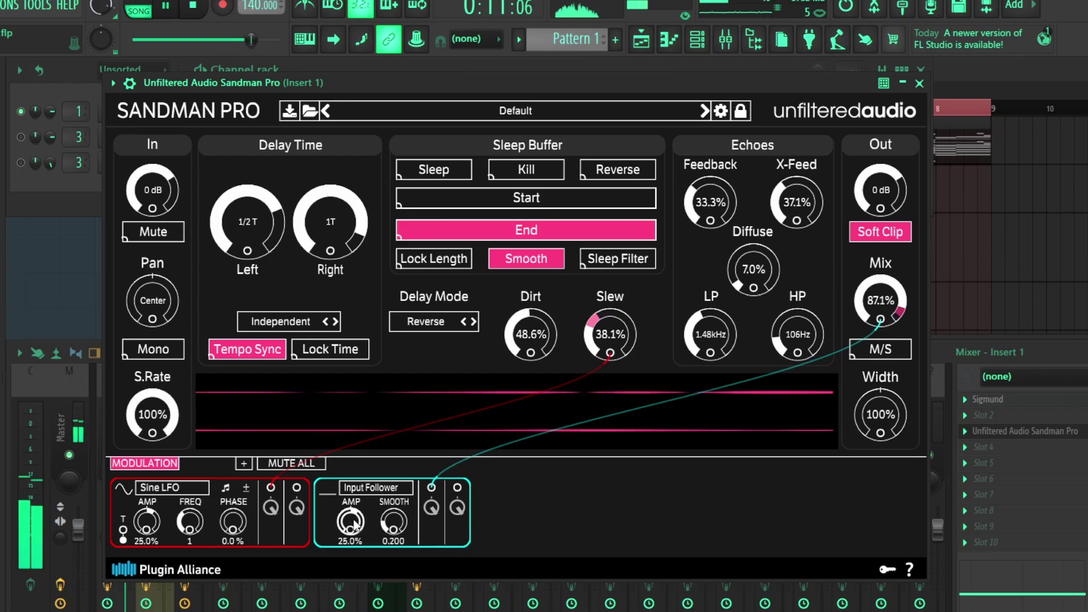
Set the Mix-controlling Input Follower's Amp to -54.4% and its Smooth to 0.827.
left_click_drag(353, 524, 341, 606)
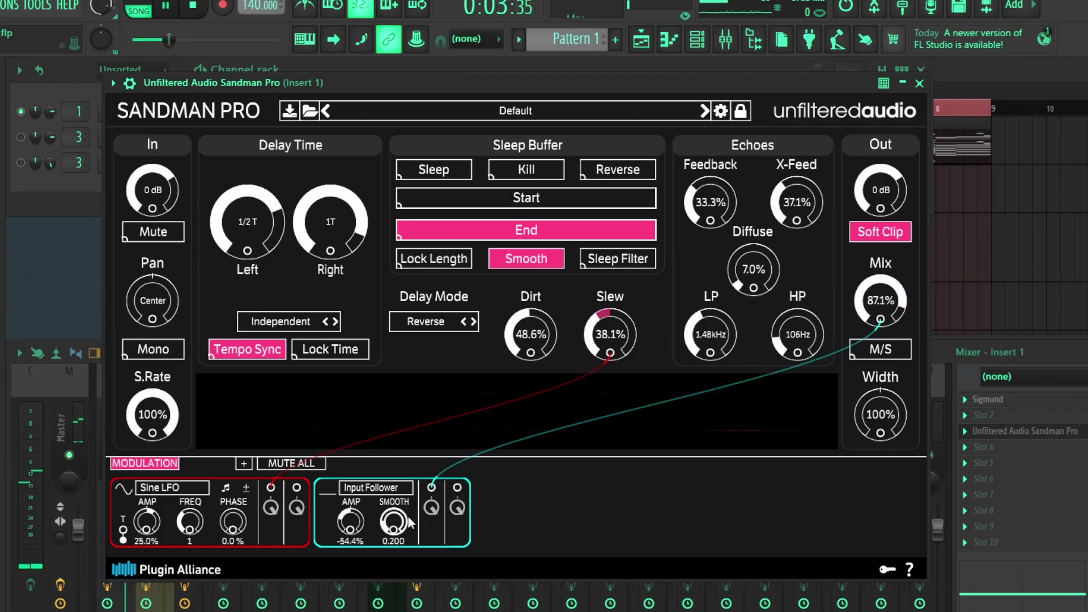
left_click_drag(409, 521, 420, 406)
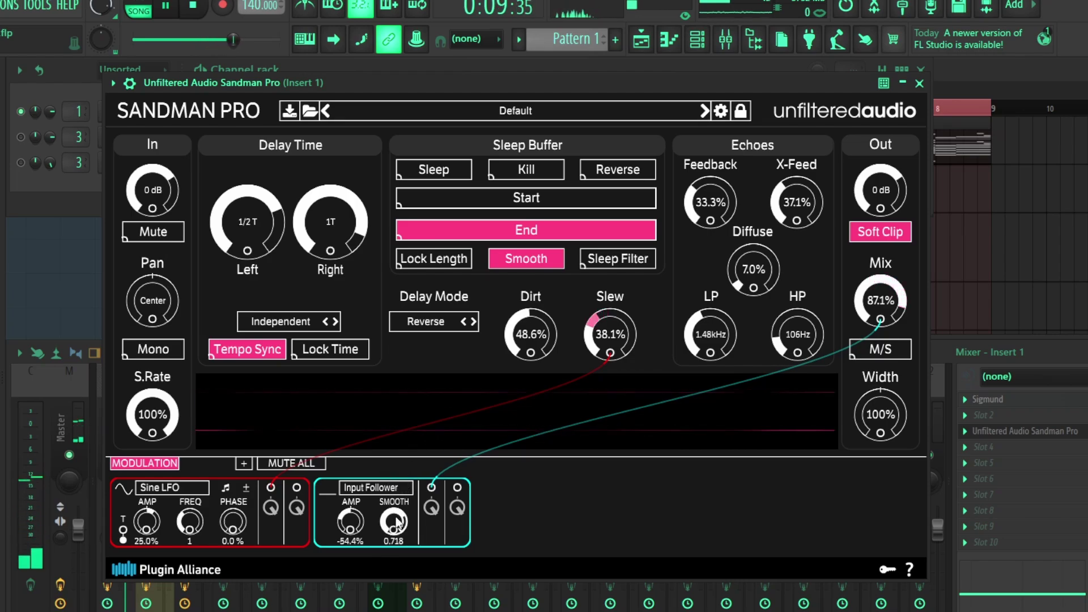
left_click_drag(401, 517, 405, 495)
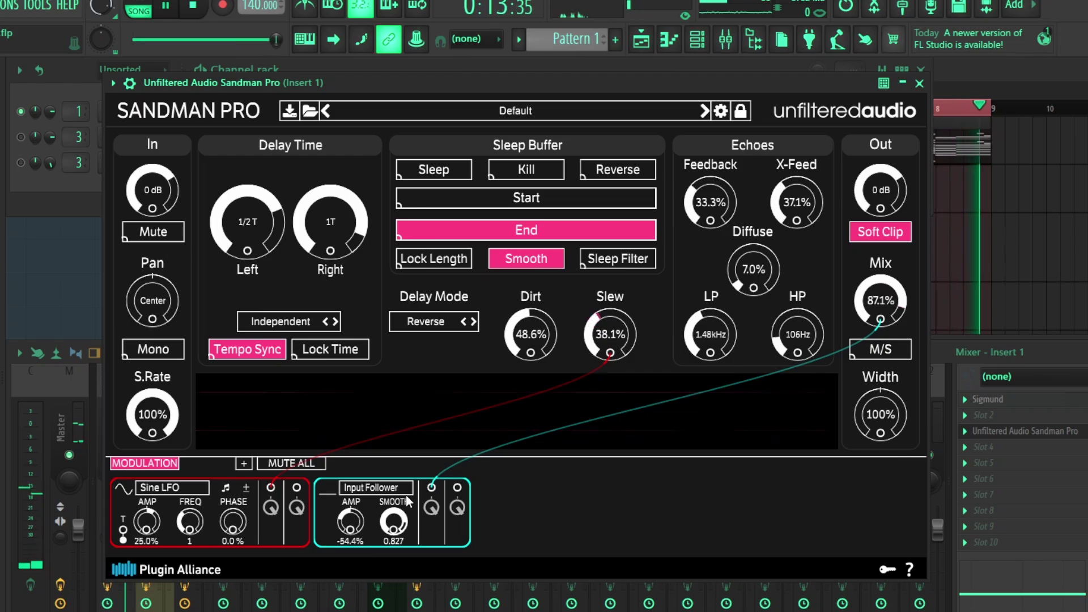
Add a third modulator as an Input Follower with Amp 31.4% and Smooth 0.283, and route it to the LP filter.
left_click(243, 463)
left_click(526, 487)
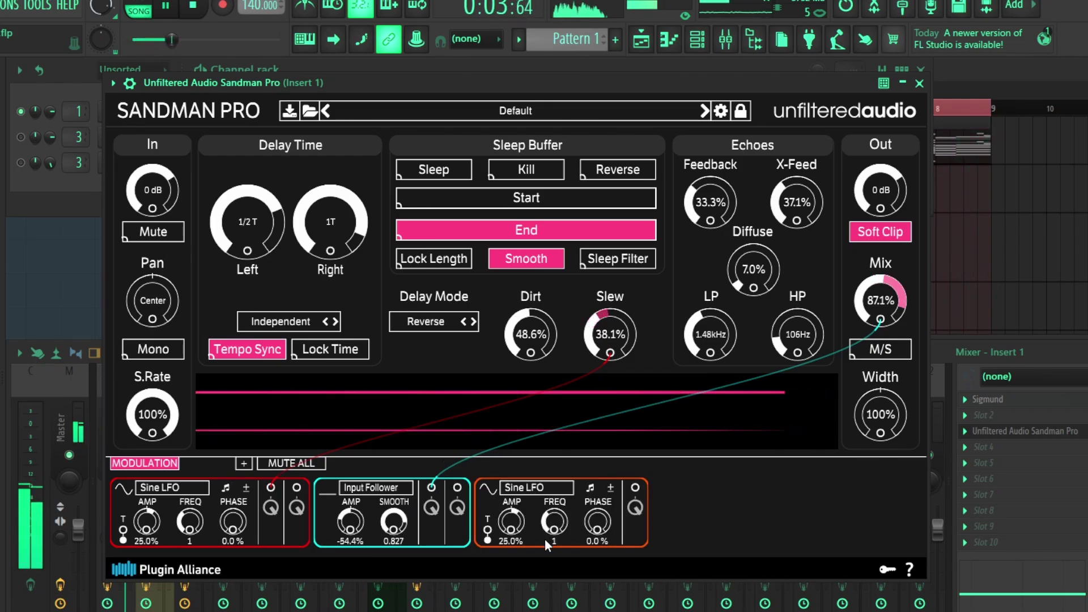
left_click(579, 544)
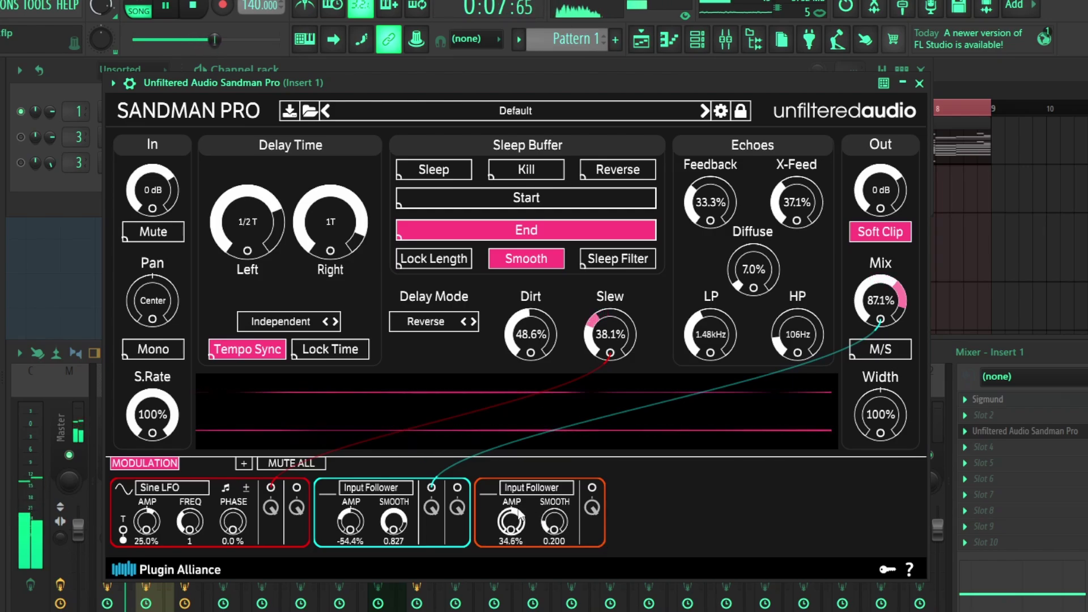
left_click_drag(512, 520, 521, 517)
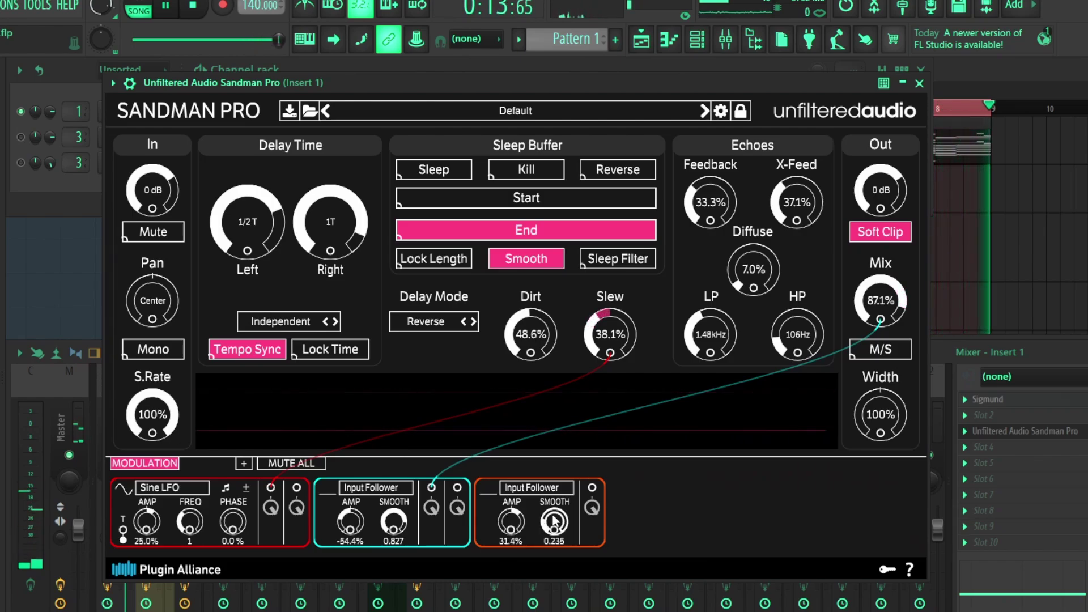
left_click_drag(555, 522, 560, 509)
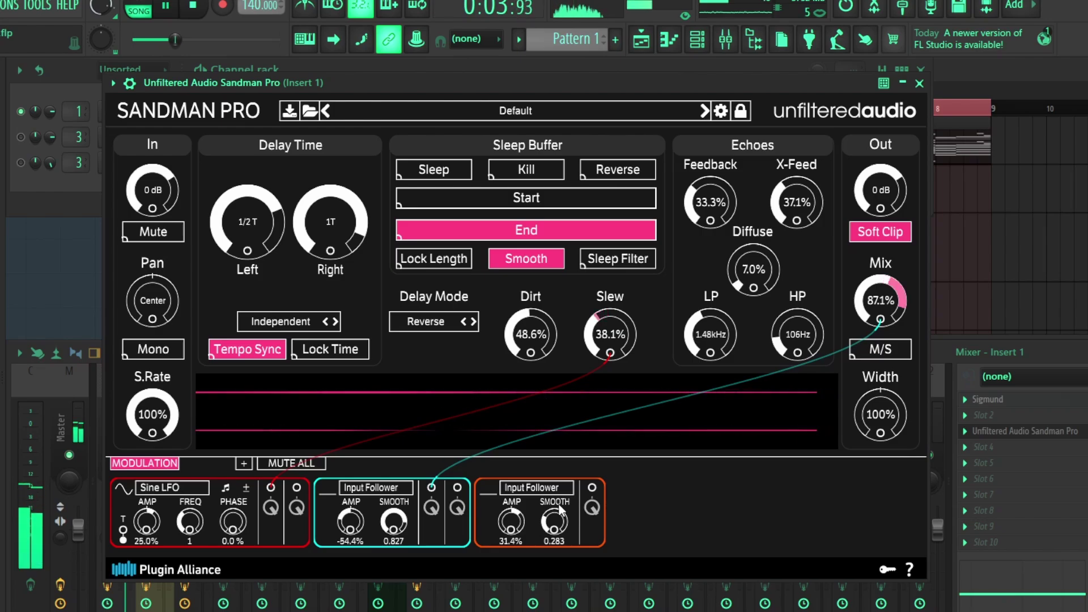
left_click_drag(591, 508, 709, 358)
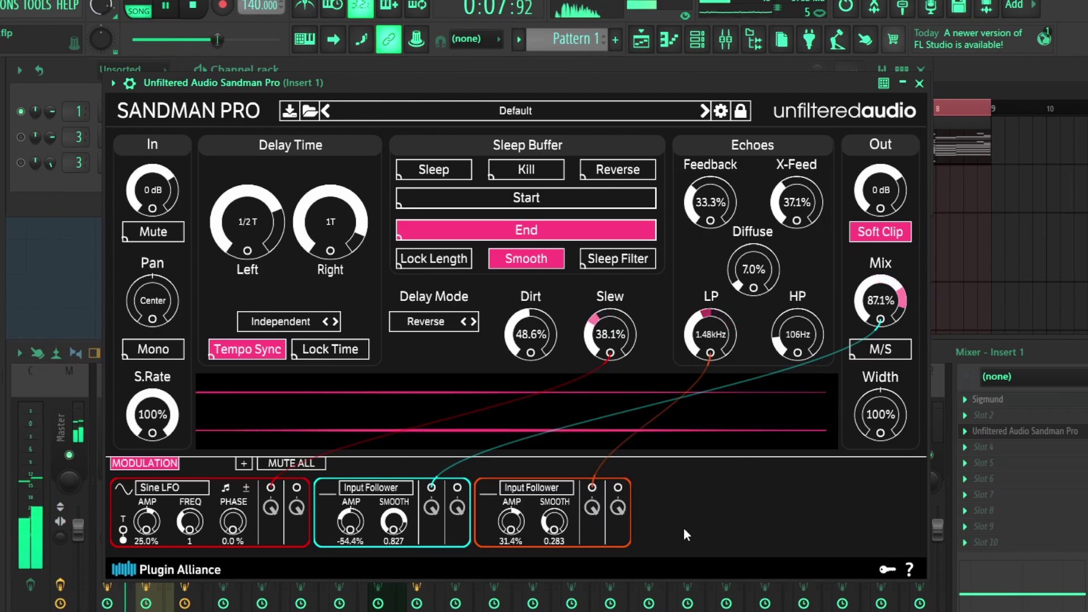
Add a fourth modulator routed to Diffuse with Freq 2 and Amp 32.7%, and change its type to Saw/Tri LFO.
left_click(243, 463)
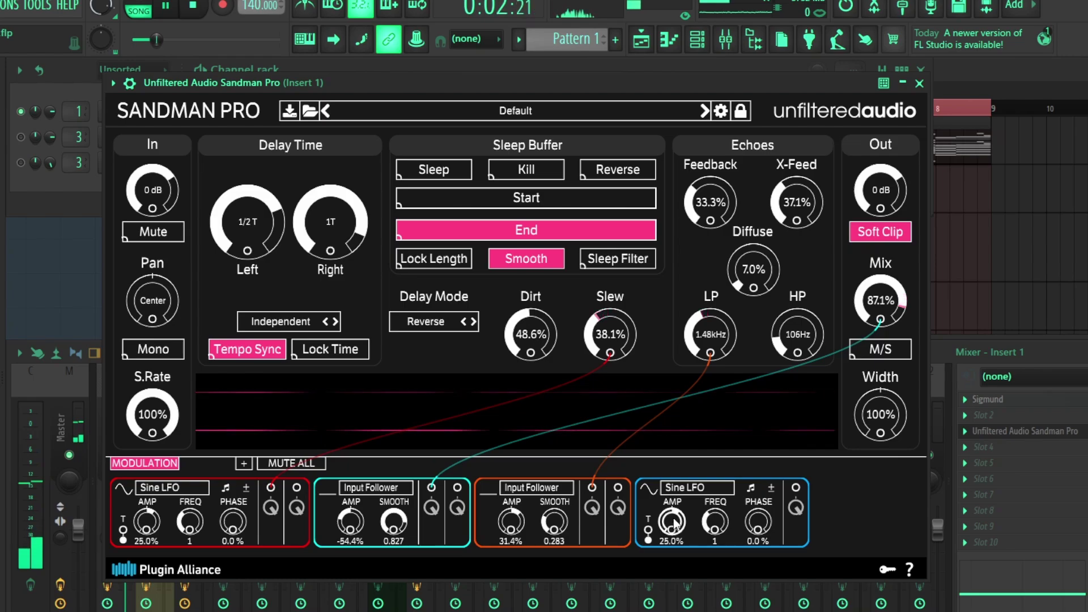
left_click_drag(728, 502, 722, 534)
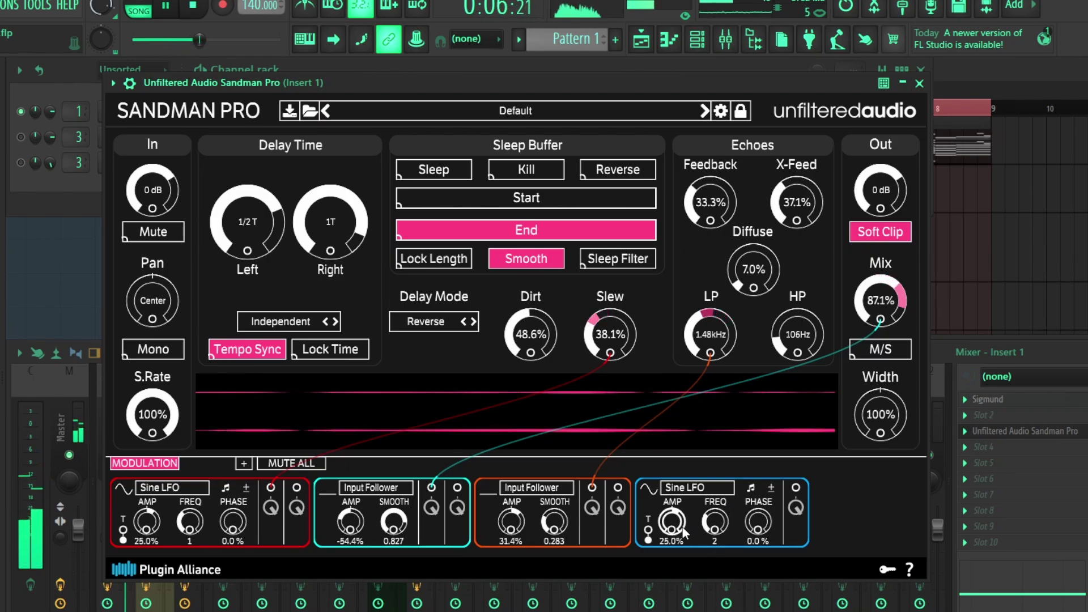
left_click_drag(684, 533, 688, 522)
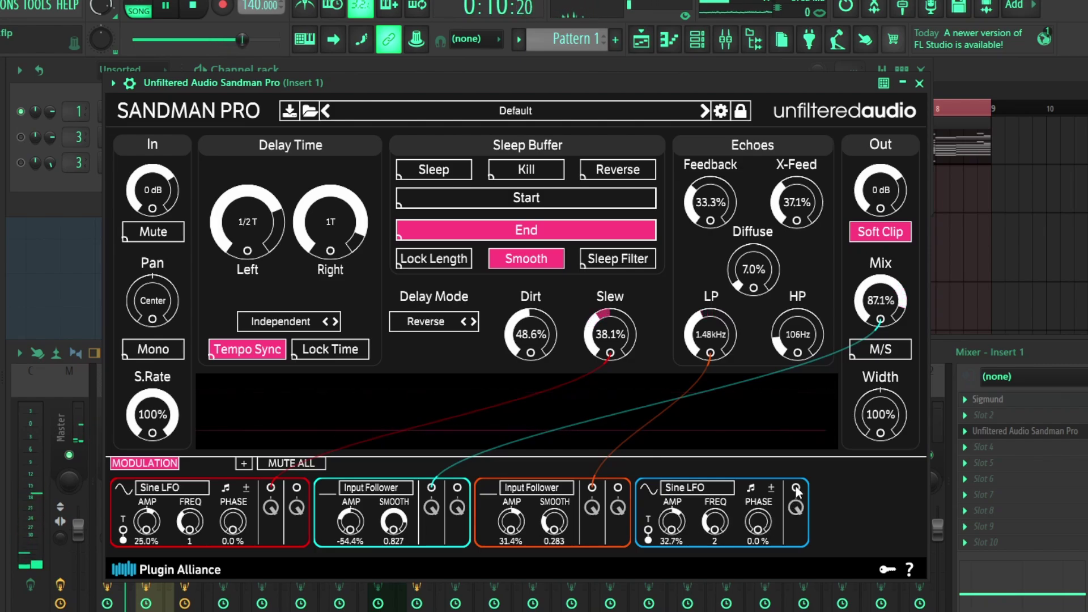
left_click_drag(795, 487, 756, 292)
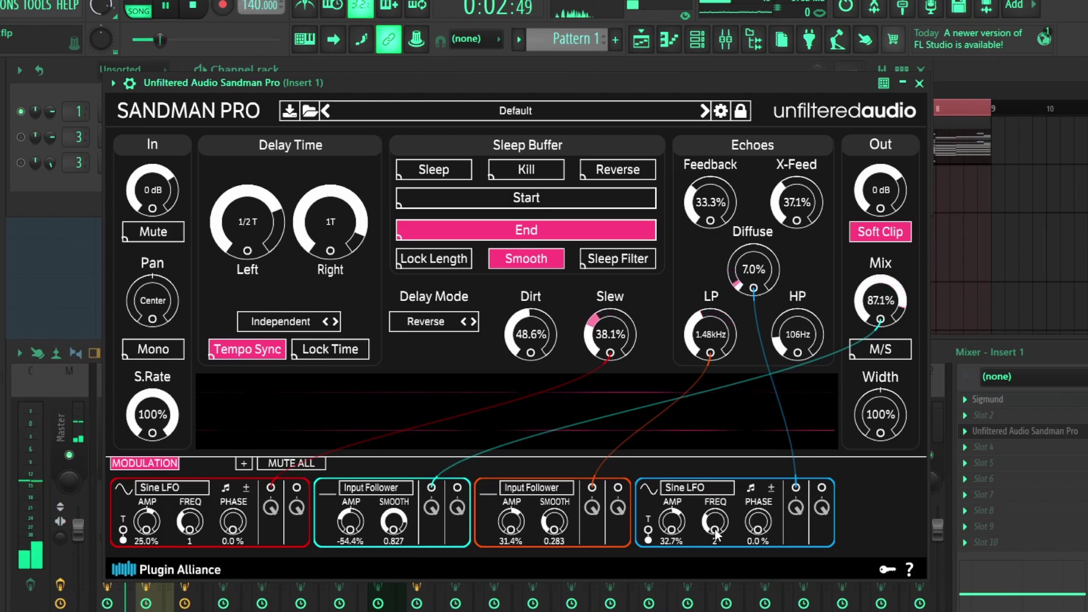
left_click(699, 487)
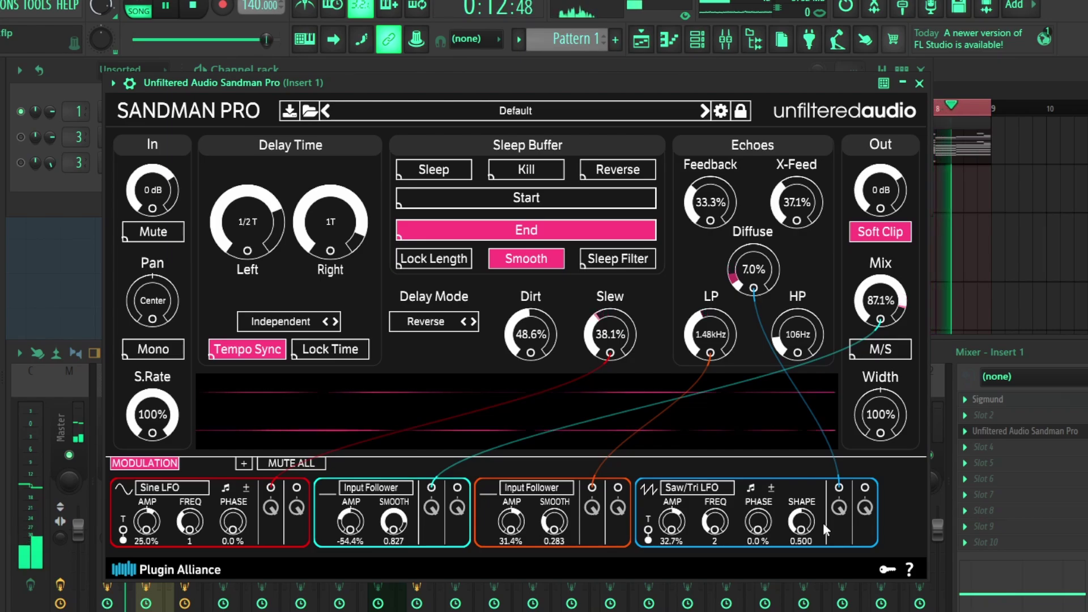
Show the plugin wrapper's on/off switch and mix level controls, and hide them again.
left_click(130, 83)
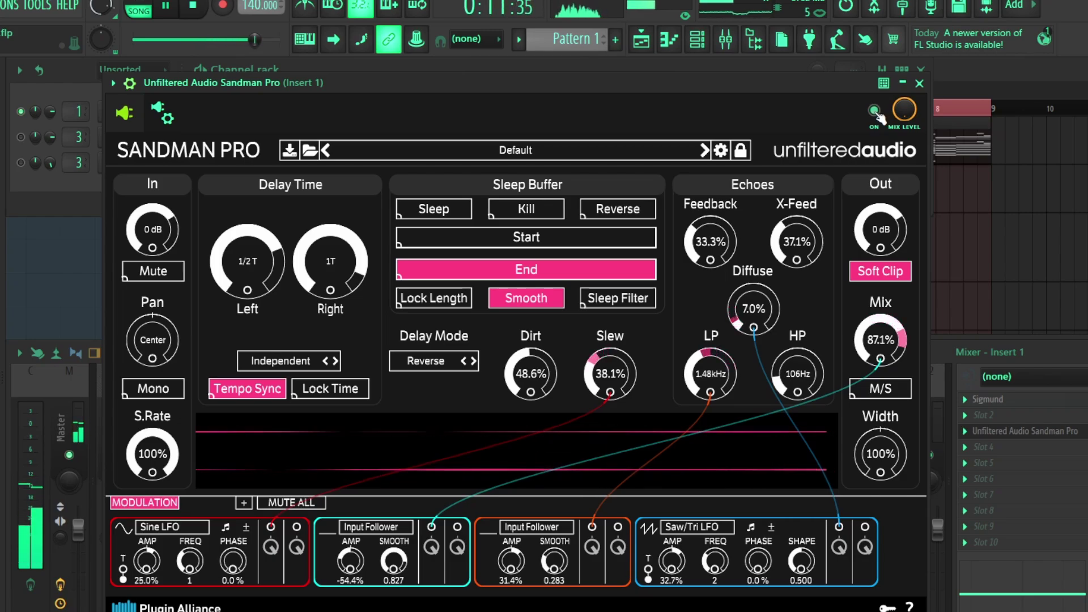
left_click(114, 82)
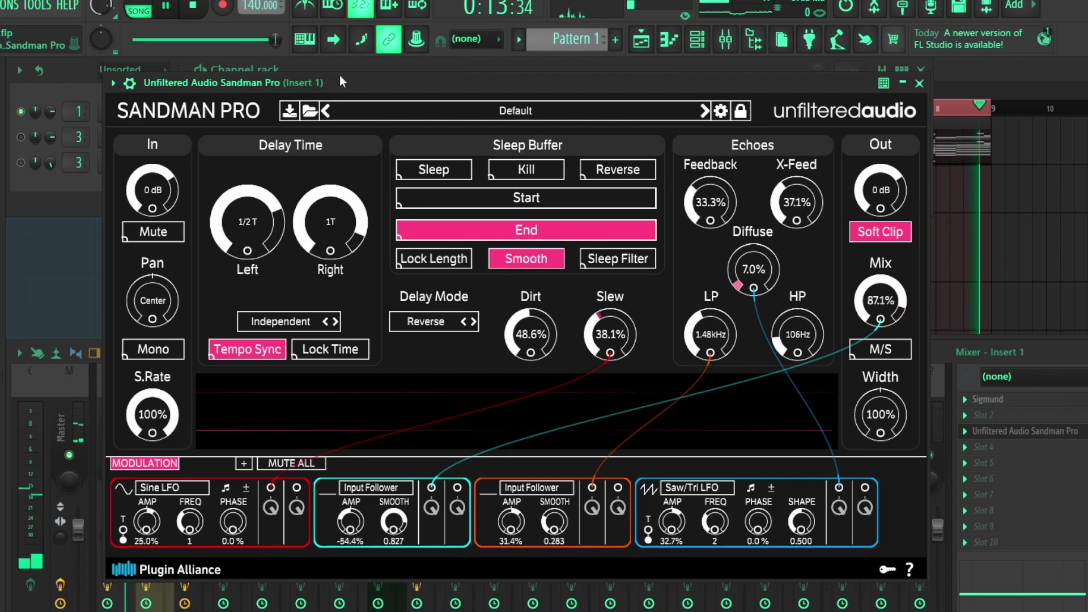